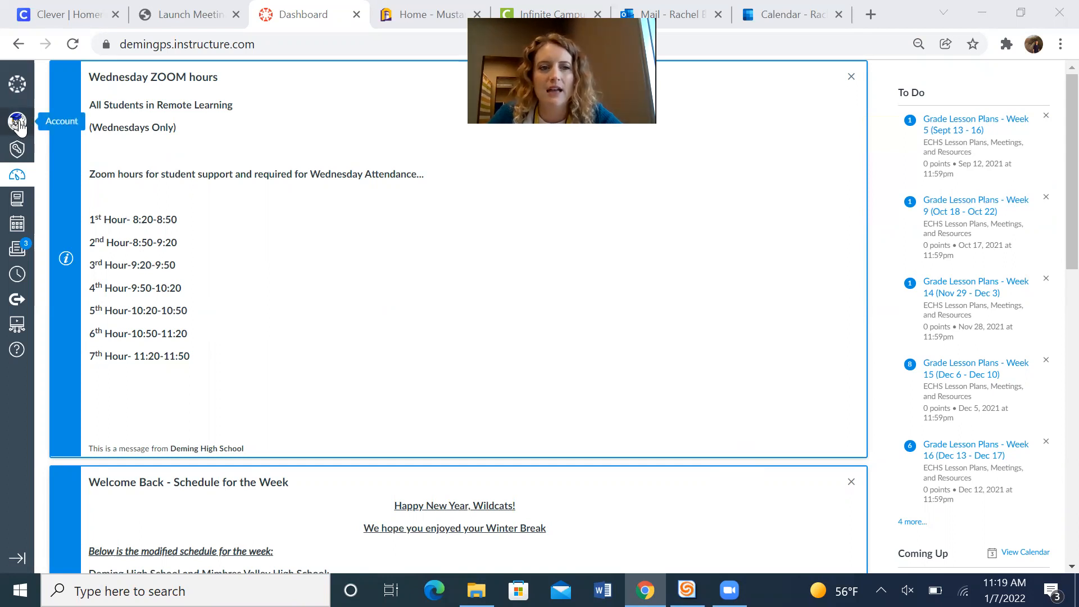
Step: Go from Account in the global navigation to the personal Settings page
click(19, 123)
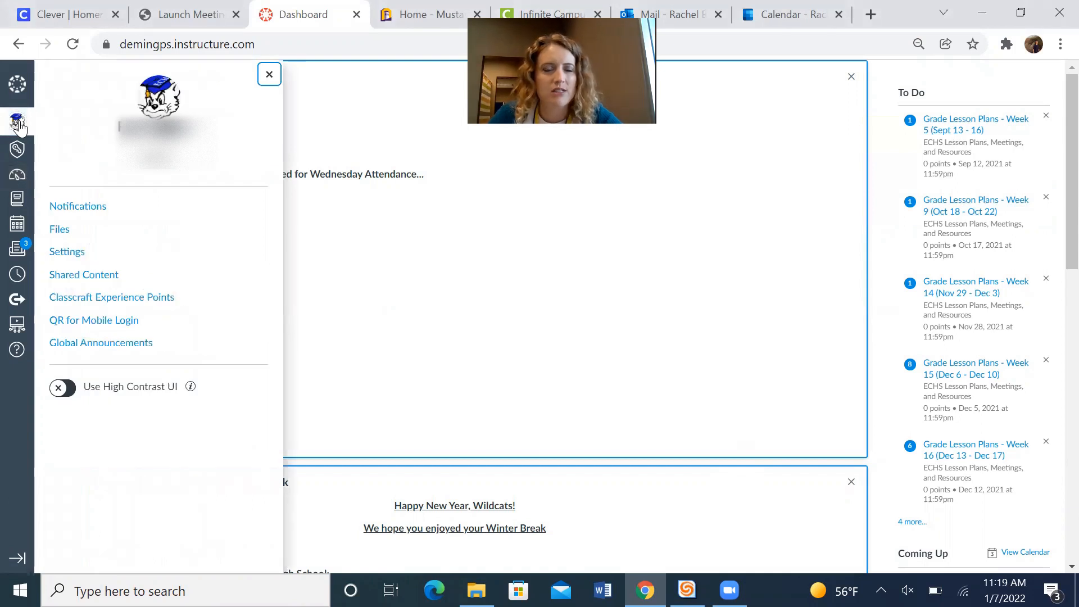
click(67, 251)
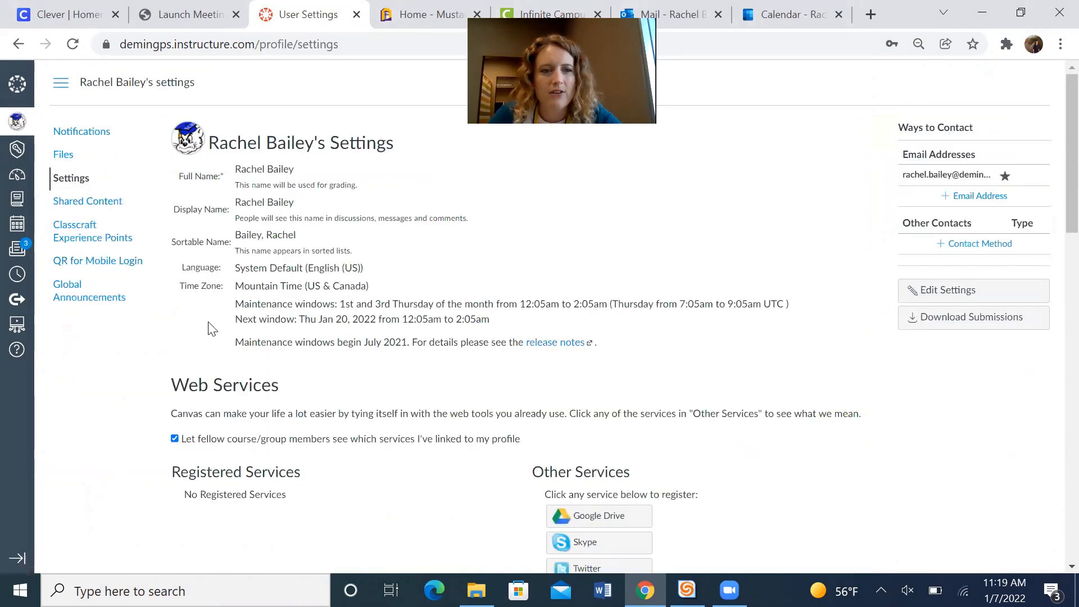
scroll(382, 381, down, 5)
scroll(382, 381, down, 5)
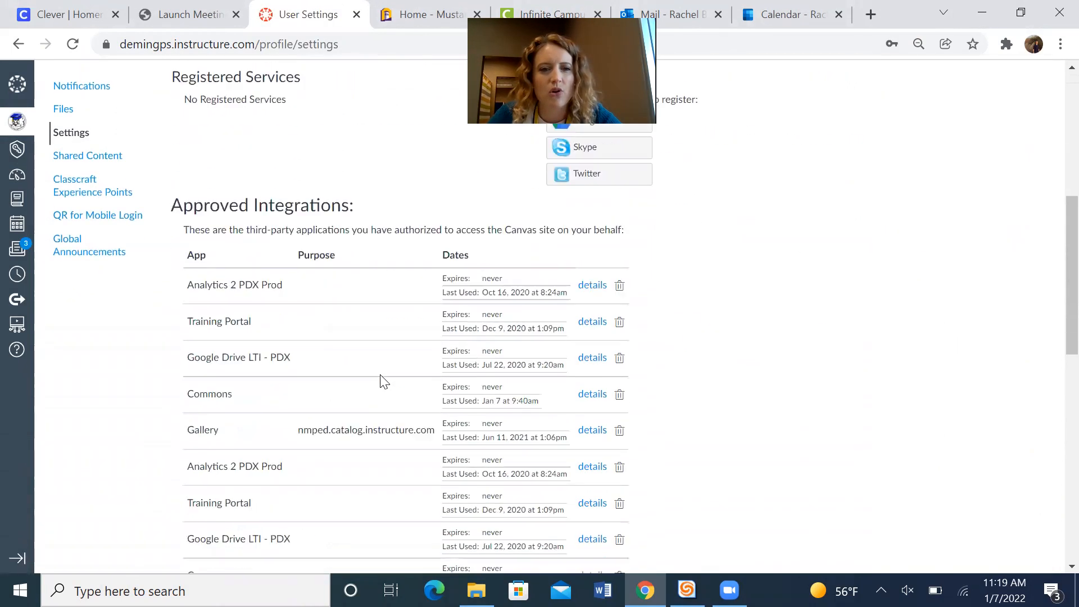
scroll(382, 382, down, 5)
scroll(383, 381, down, 5)
scroll(382, 381, down, 3)
scroll(382, 381, down, 1)
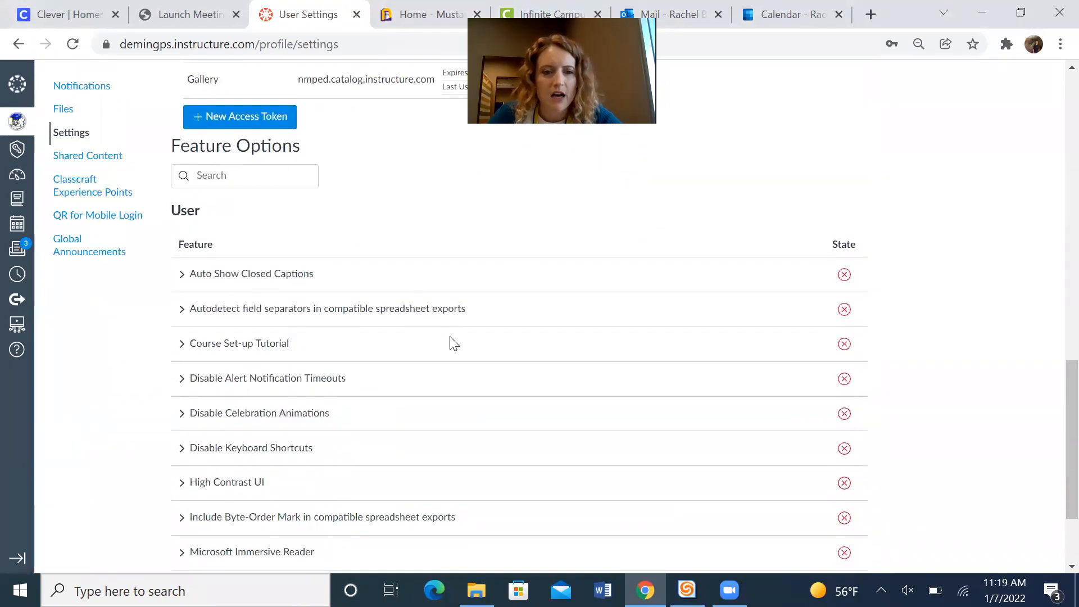
scroll(454, 342, down, 1)
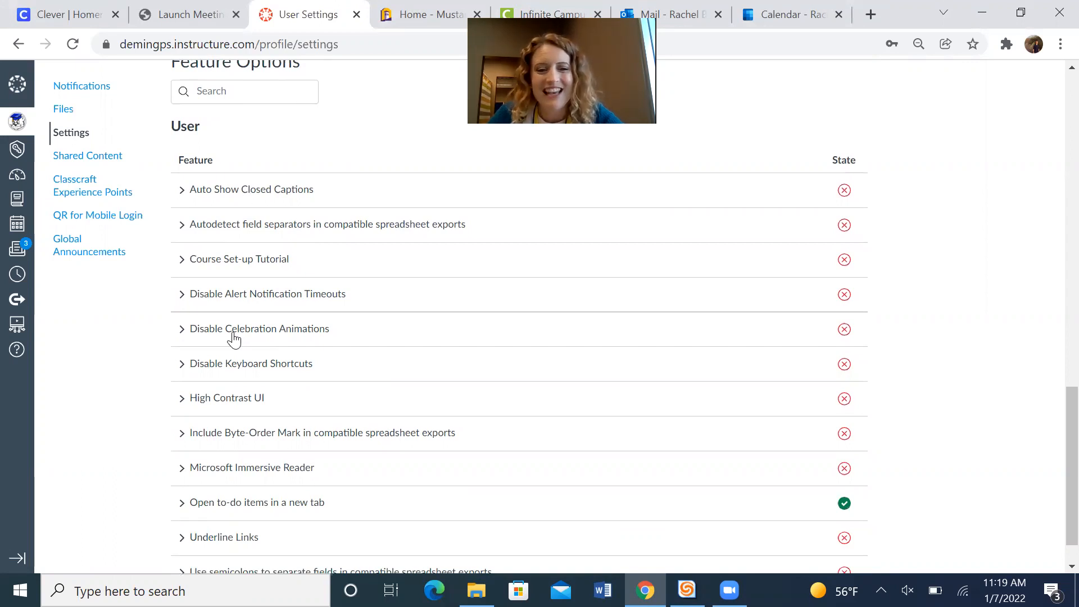
Step: Set the Disable Celebration Animations feature option to Enabled
click(845, 335)
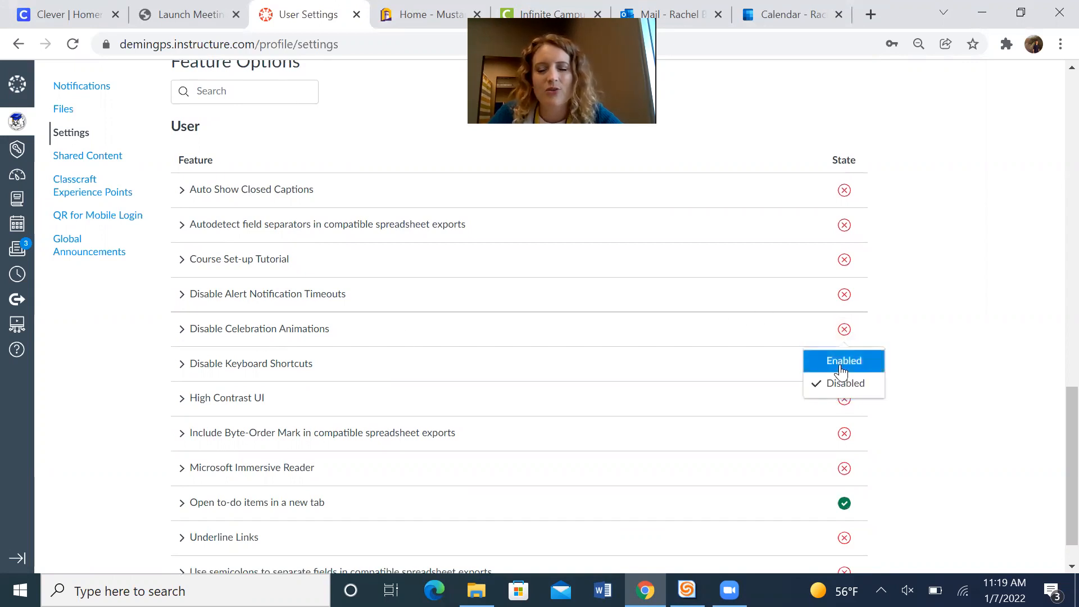
click(842, 364)
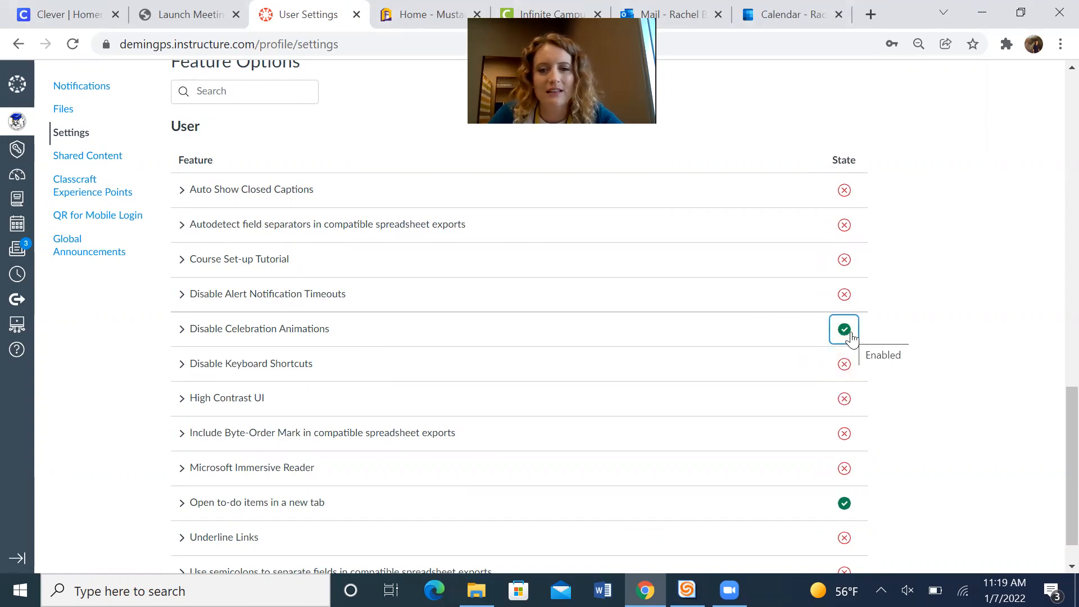
scroll(894, 456, down, 1)
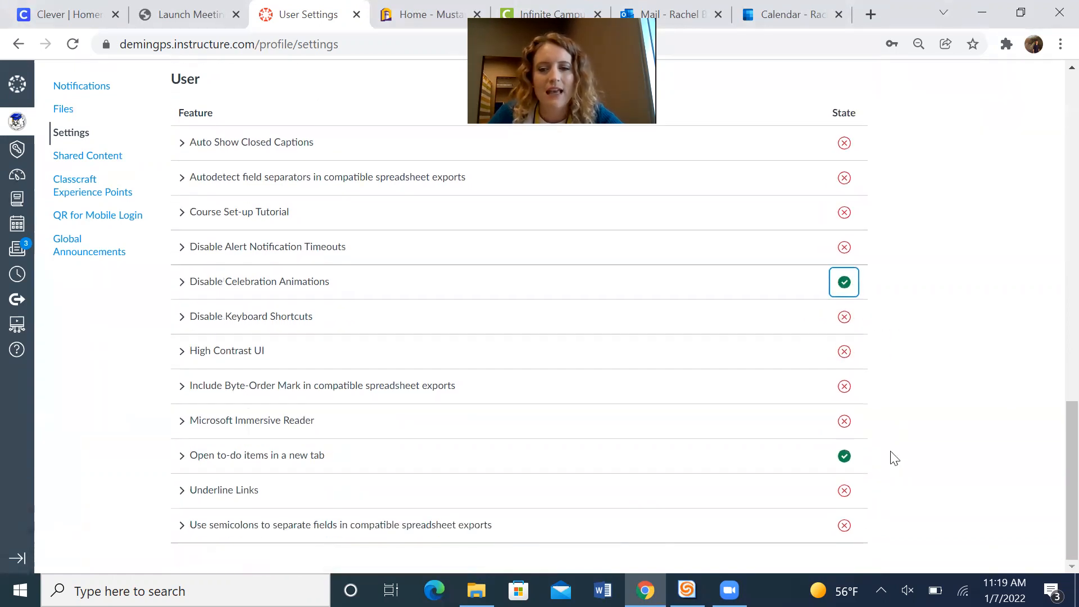
scroll(902, 465, up, 1)
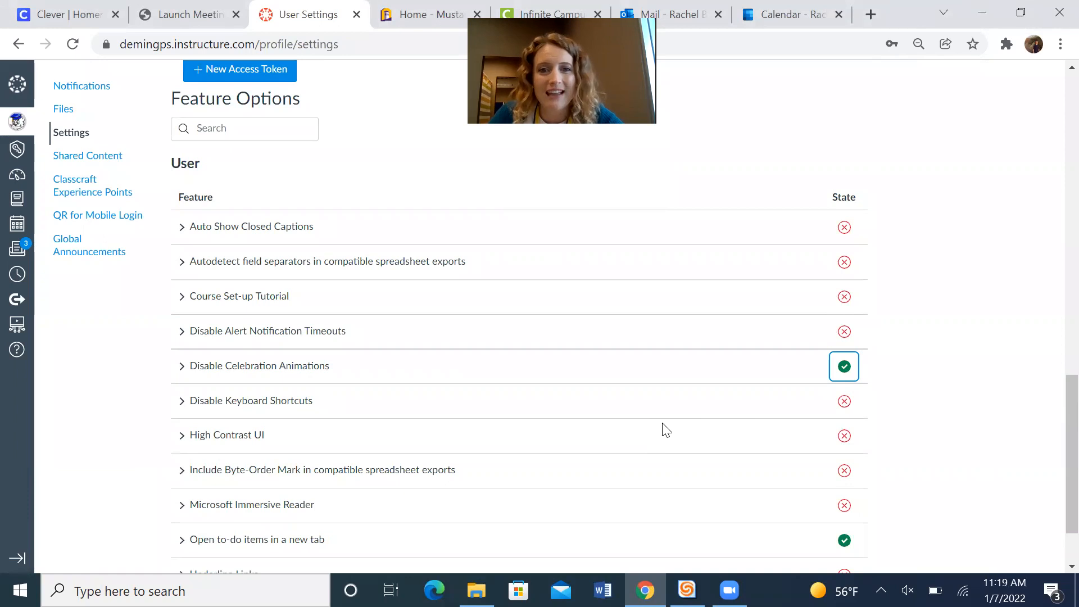
scroll(665, 430, up, 3)
scroll(666, 430, up, 3)
scroll(665, 430, up, 3)
scroll(666, 430, up, 3)
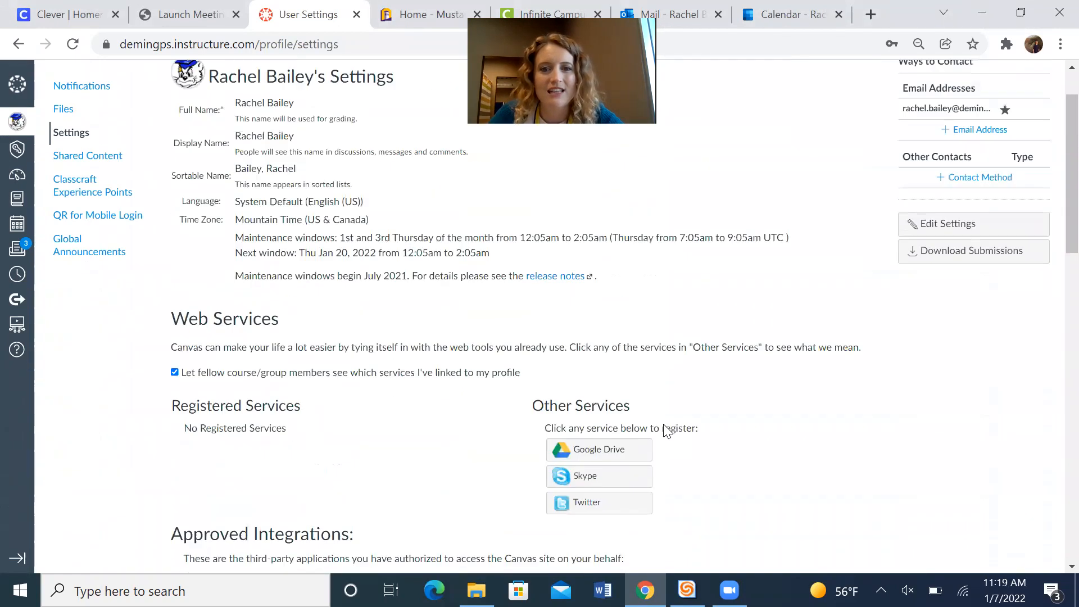
scroll(668, 430, up, 2)
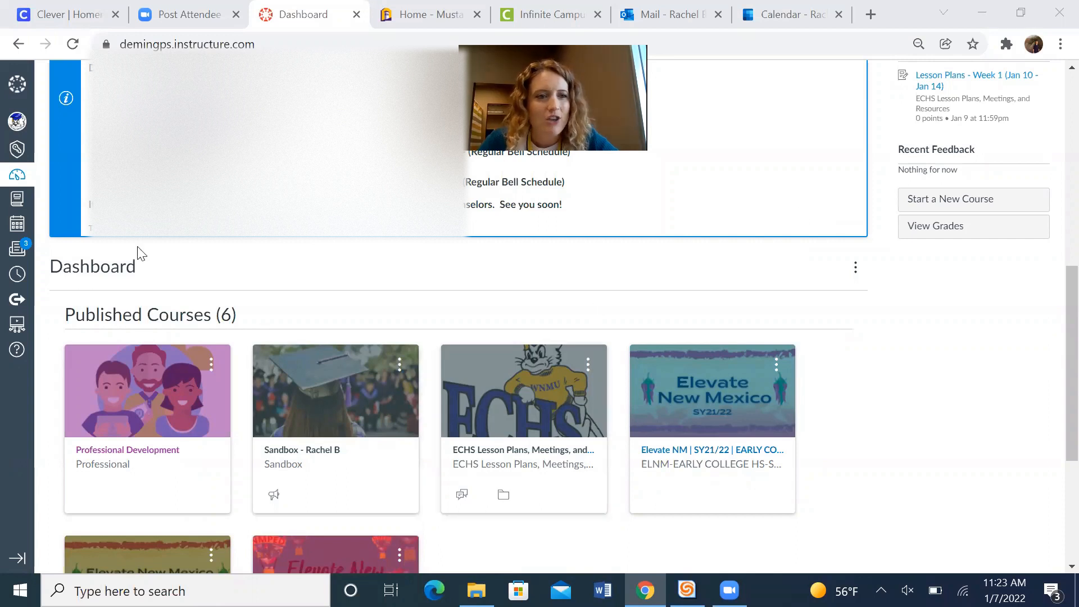
Step: Enter the Sandbox course from the dashboard and show its Grades
click(328, 457)
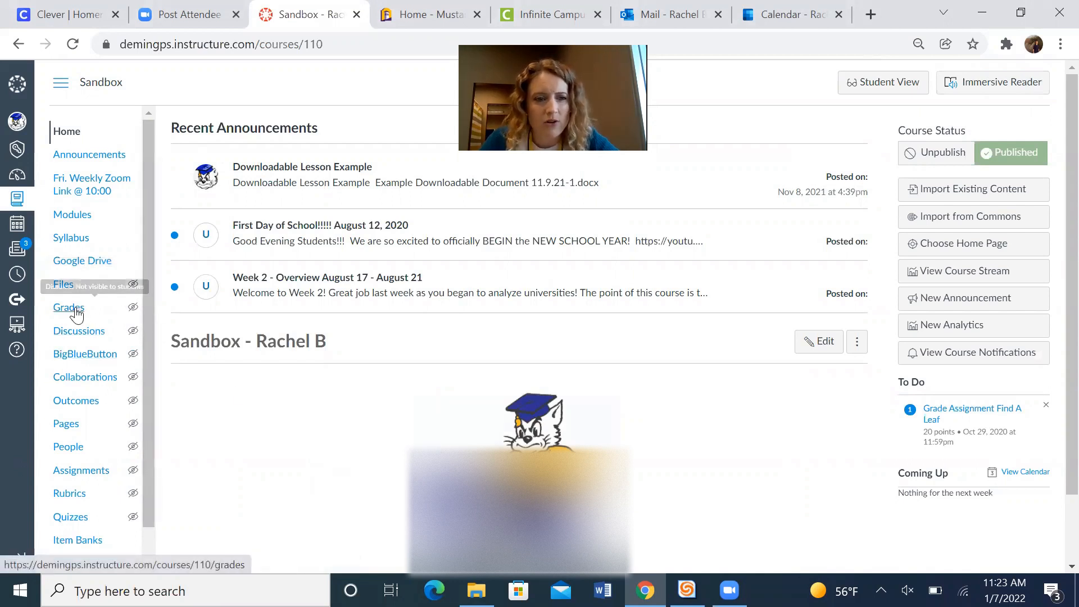
click(75, 307)
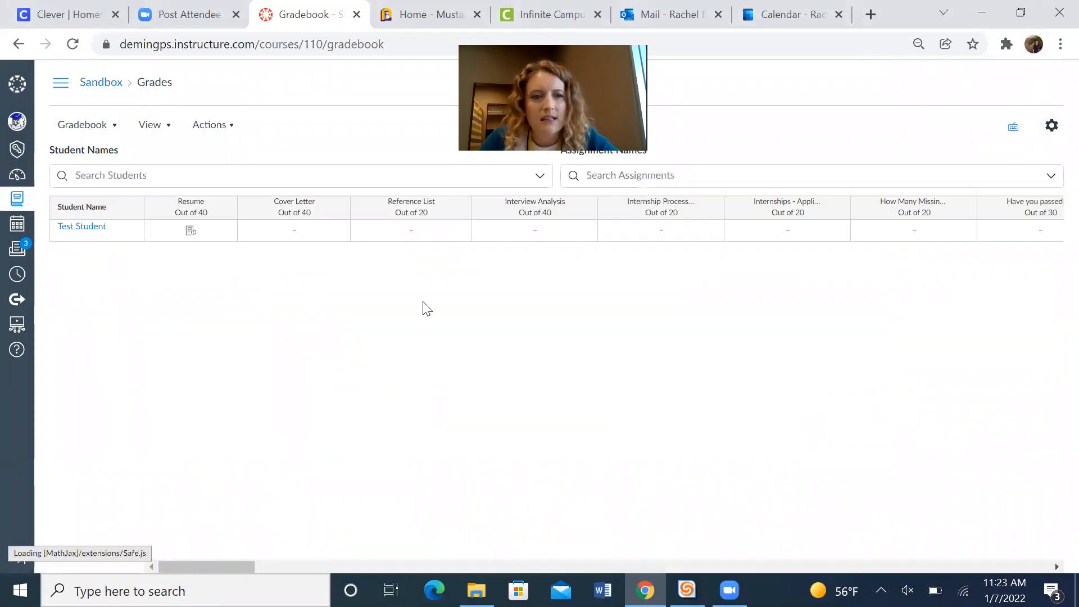
Step: Open the Cover Letter assignment from the gradebook and switch to Student View
click(295, 202)
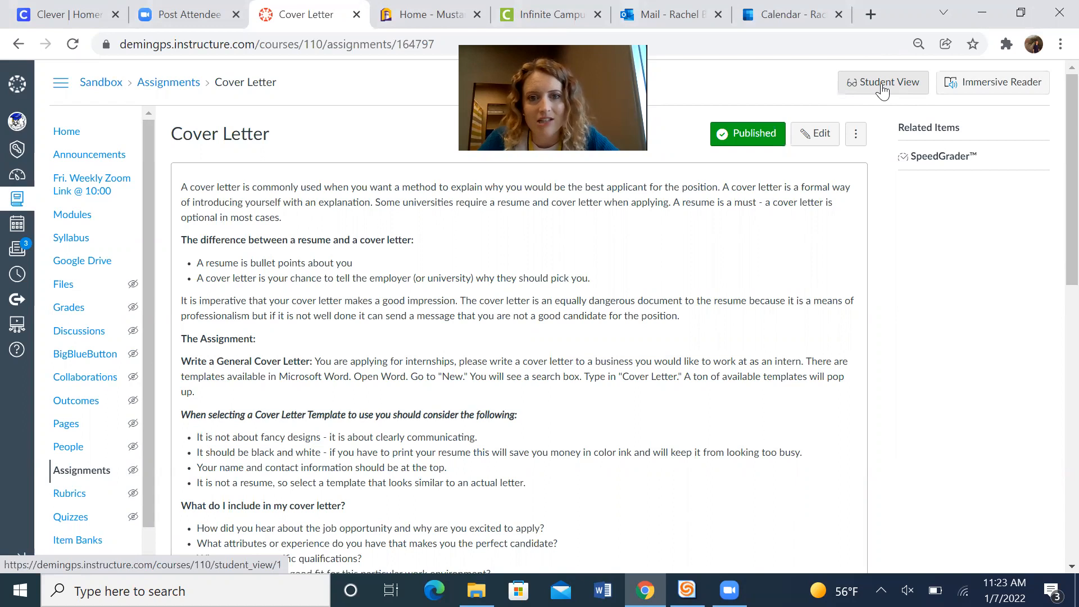
click(883, 87)
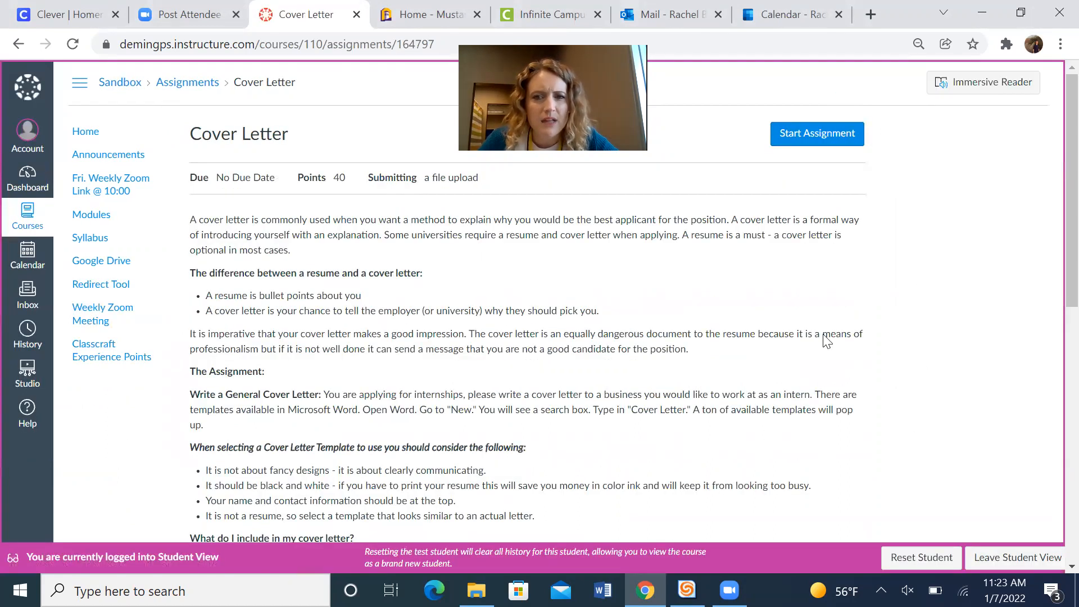
Step: Start a Cover Letter submission and attach the lesson plan .docx via Upload File
click(820, 137)
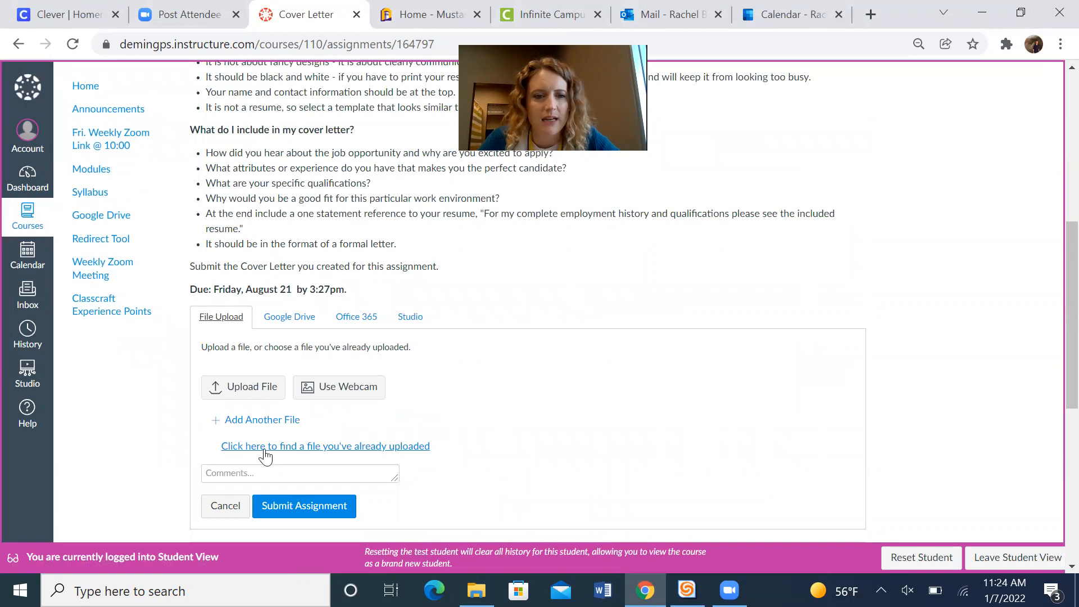
click(245, 387)
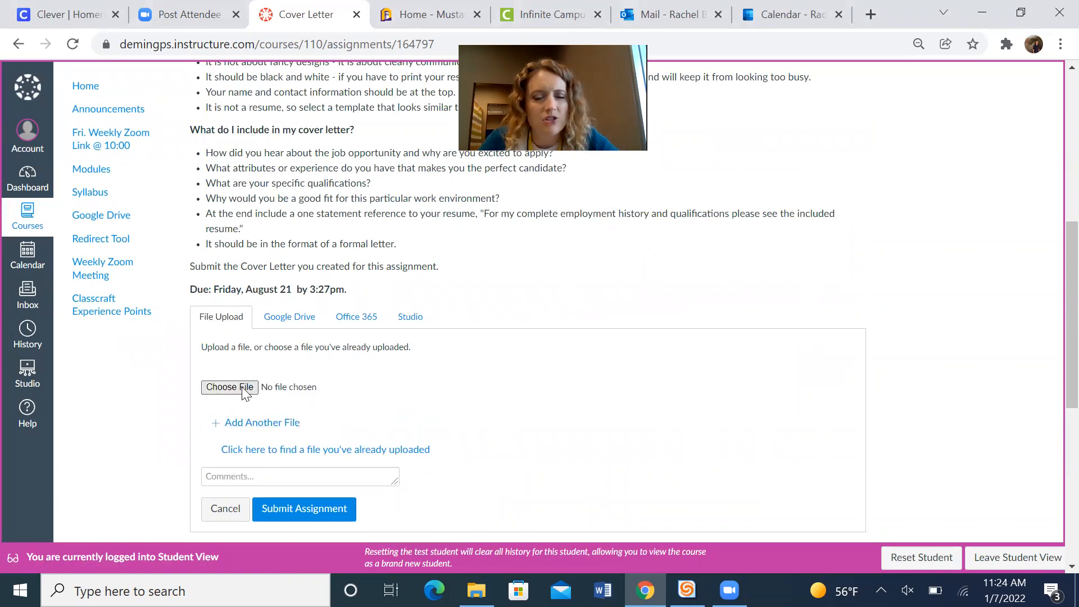
click(230, 387)
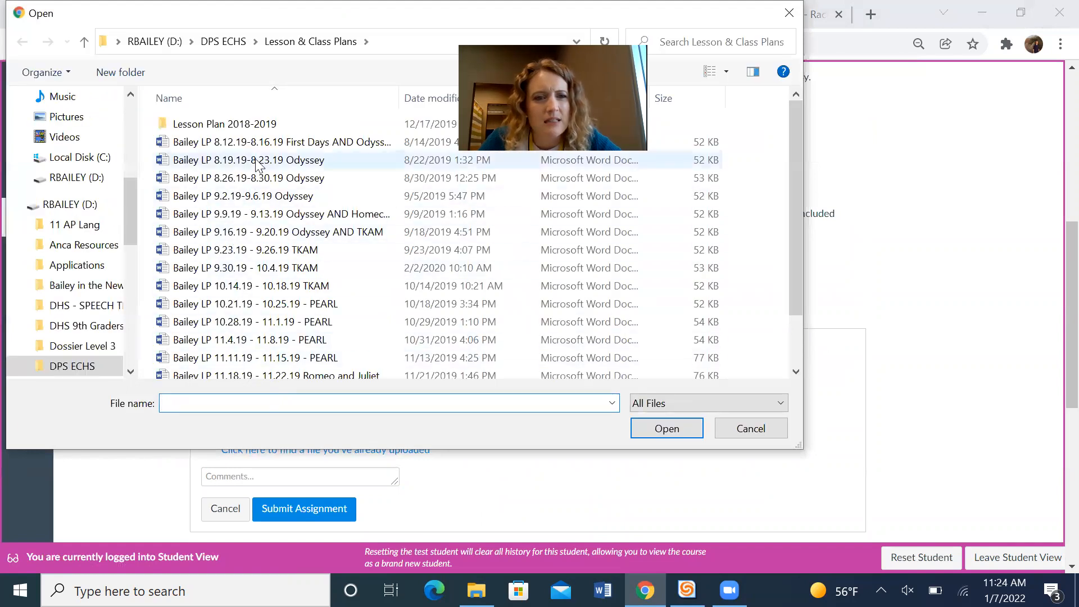
click(249, 160)
click(666, 428)
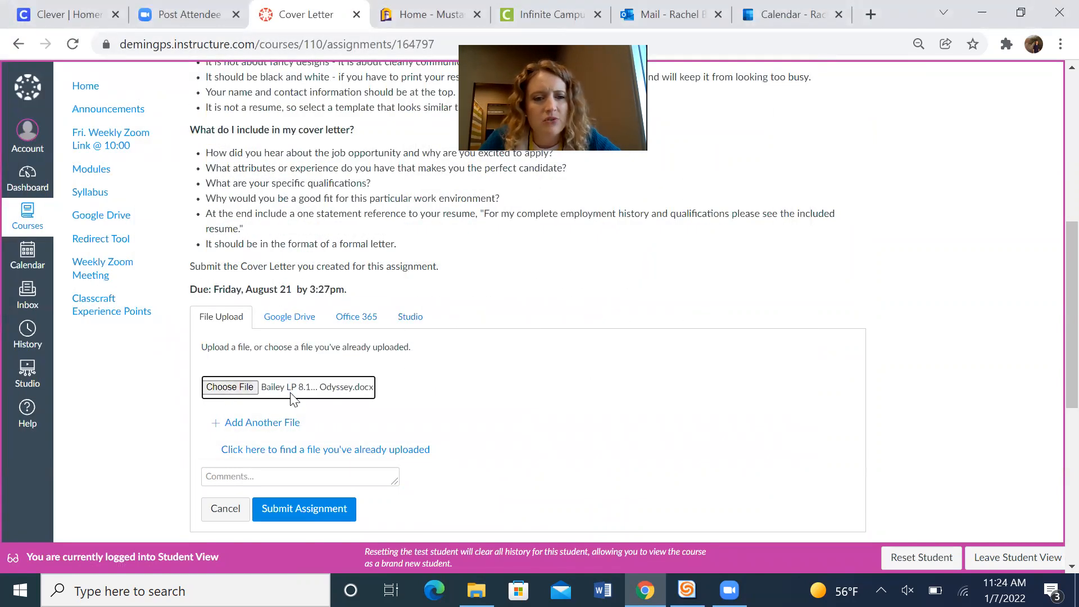
Step: Submit the Cover Letter as the test student, then leave Student View
click(327, 514)
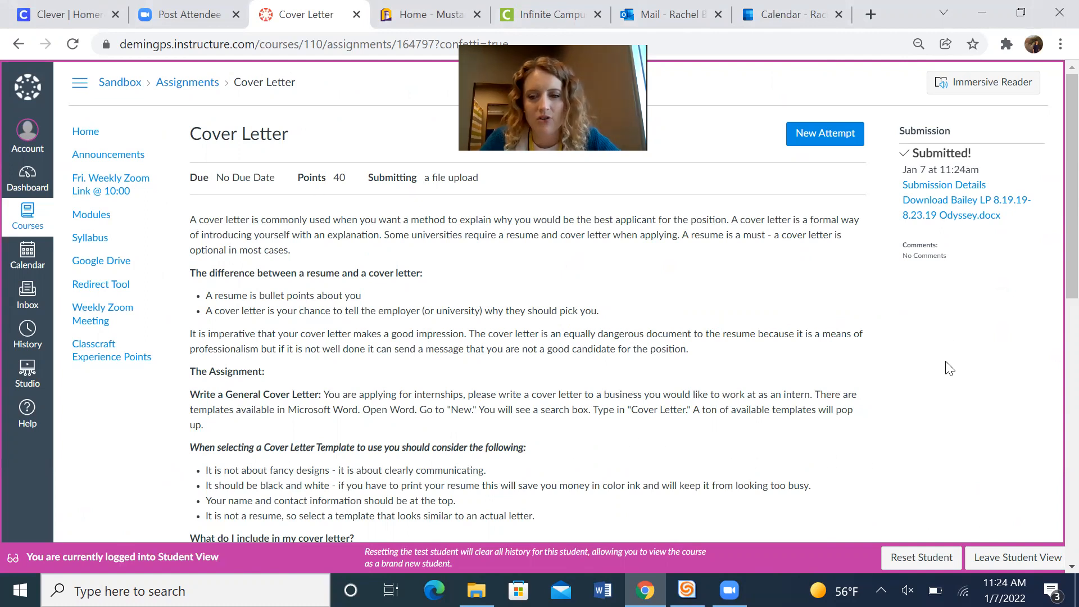
click(1004, 557)
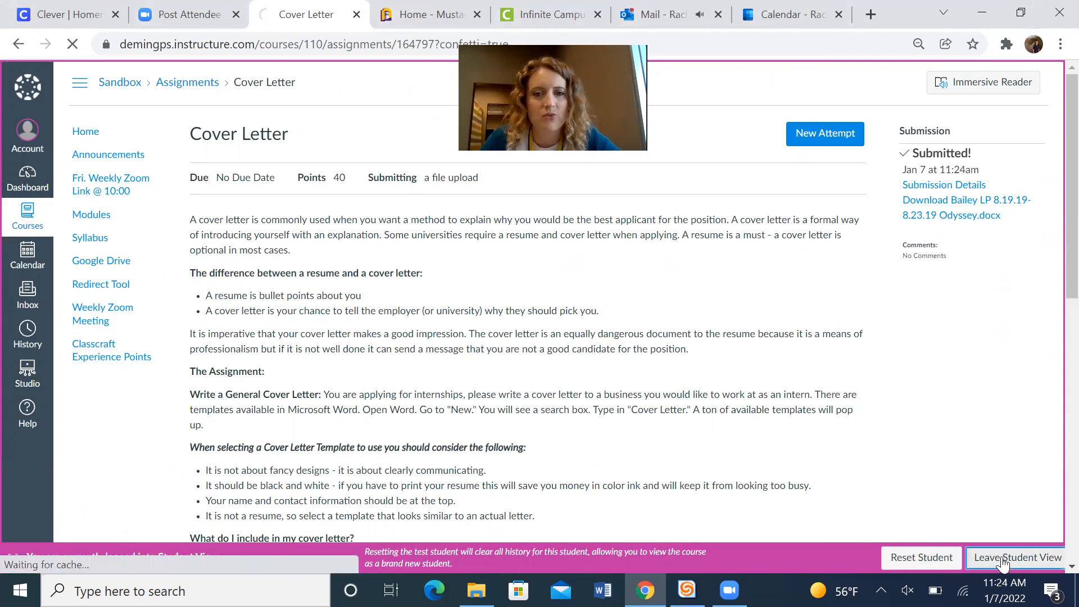